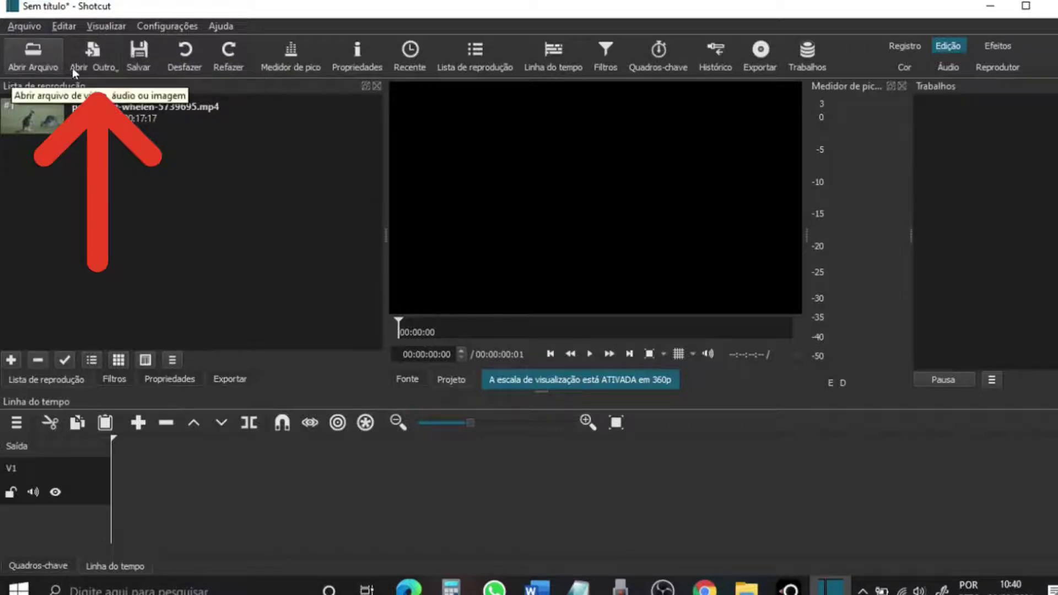
# Create a colour clip with the yellow basic colour #ffff00
pyautogui.click(91, 61)
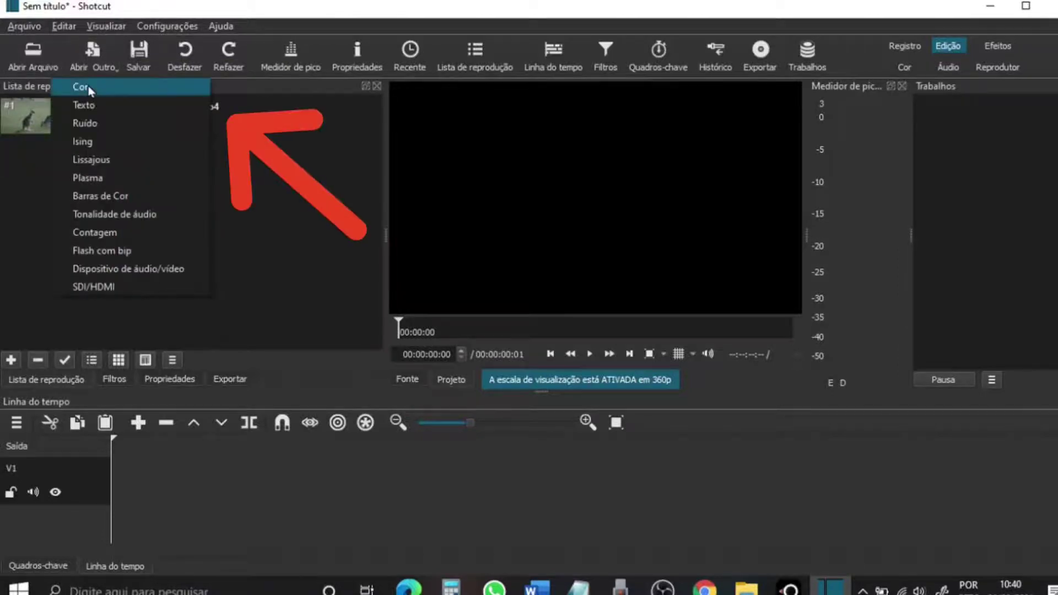
pyautogui.click(80, 87)
pyautogui.click(422, 251)
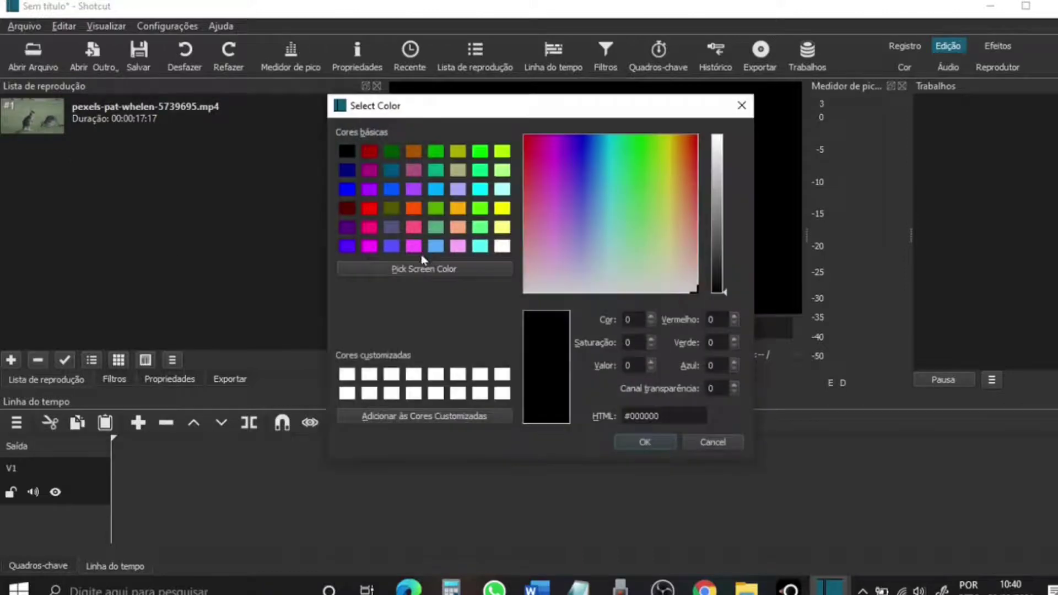
pyautogui.click(501, 209)
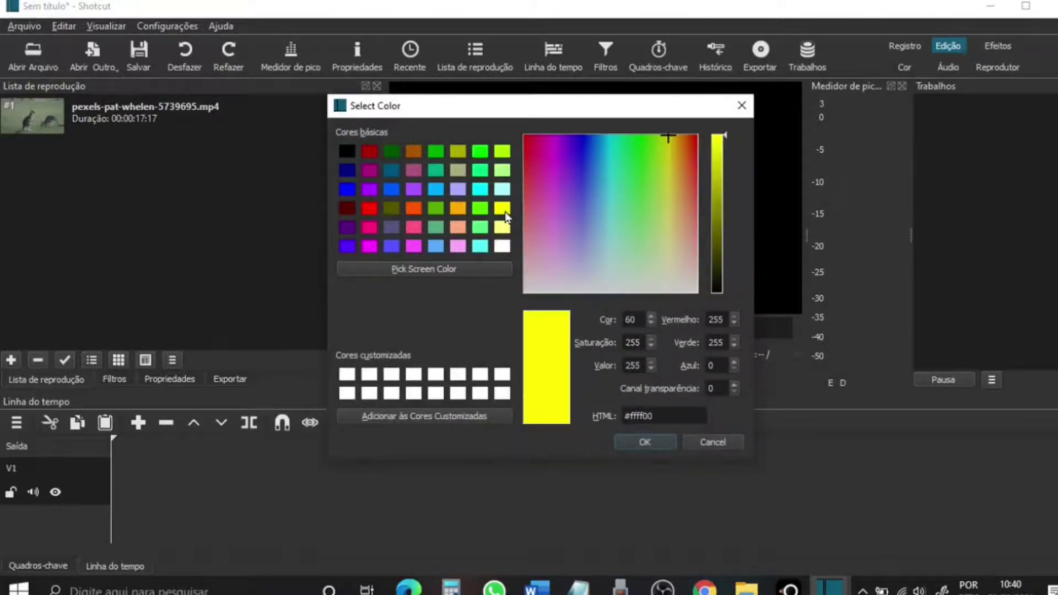
pyautogui.click(639, 441)
pyautogui.click(599, 394)
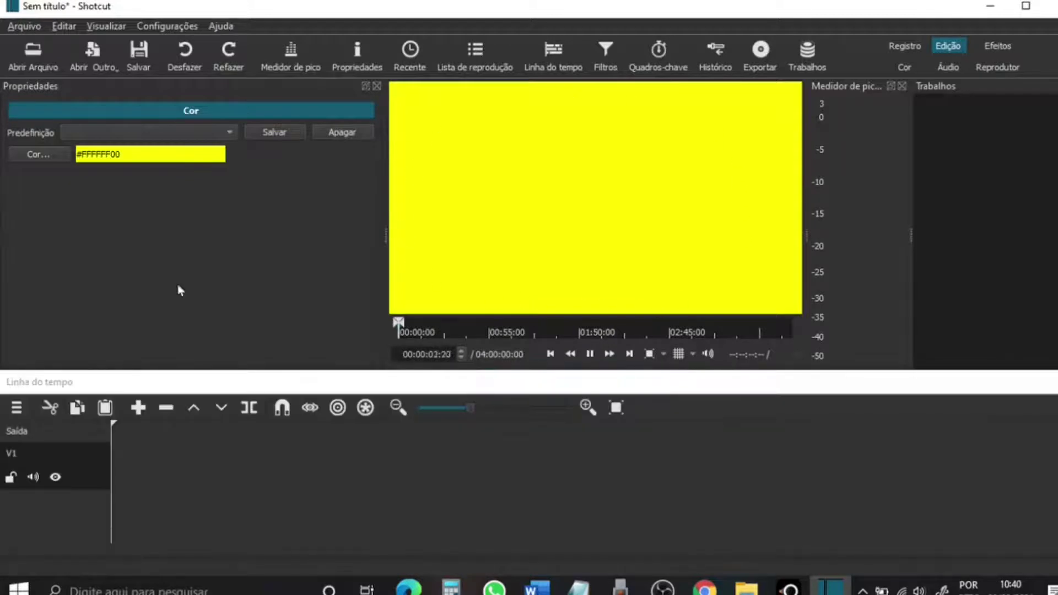
# Add the yellow colour clip to the playlist and place it at the start of track V1
pyautogui.click(474, 56)
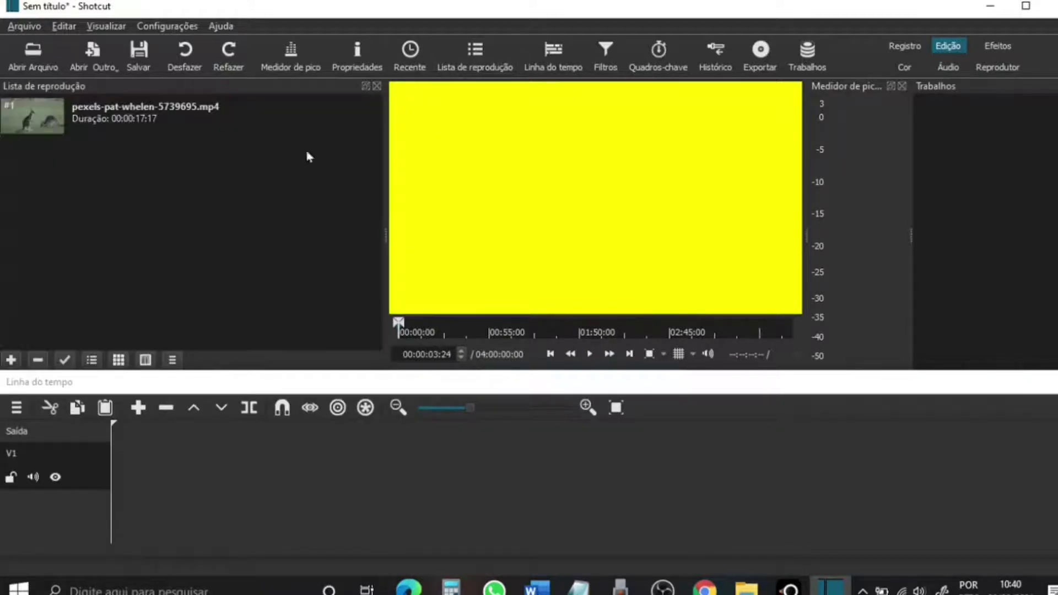
pyautogui.click(11, 360)
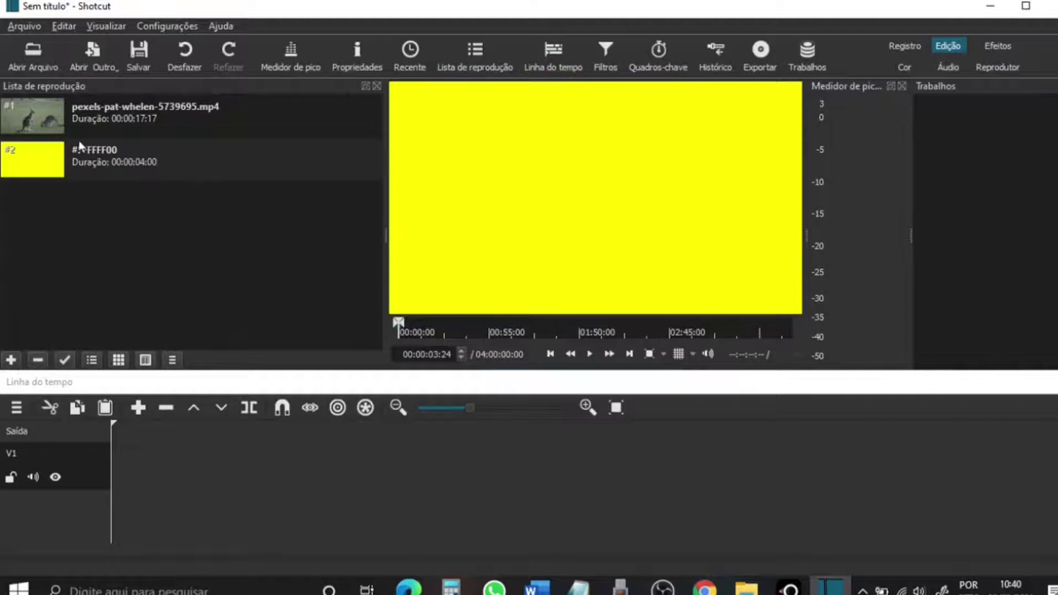
pyautogui.moveTo(60, 158); pyautogui.dragTo(110, 475)
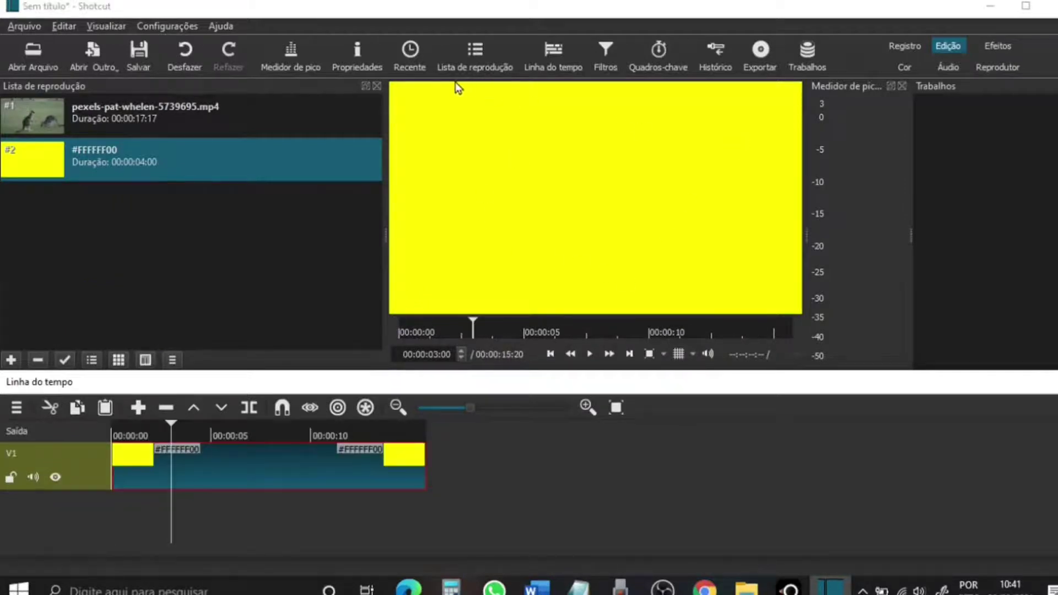
# Add a new video track above V1
pyautogui.rightClick(79, 477)
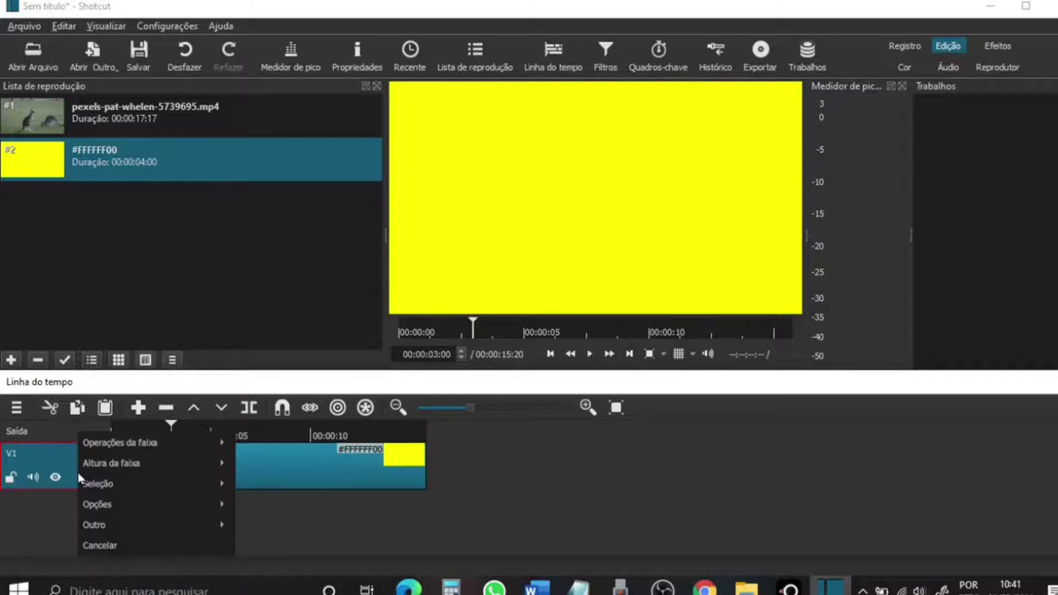
pyautogui.moveTo(220, 445)
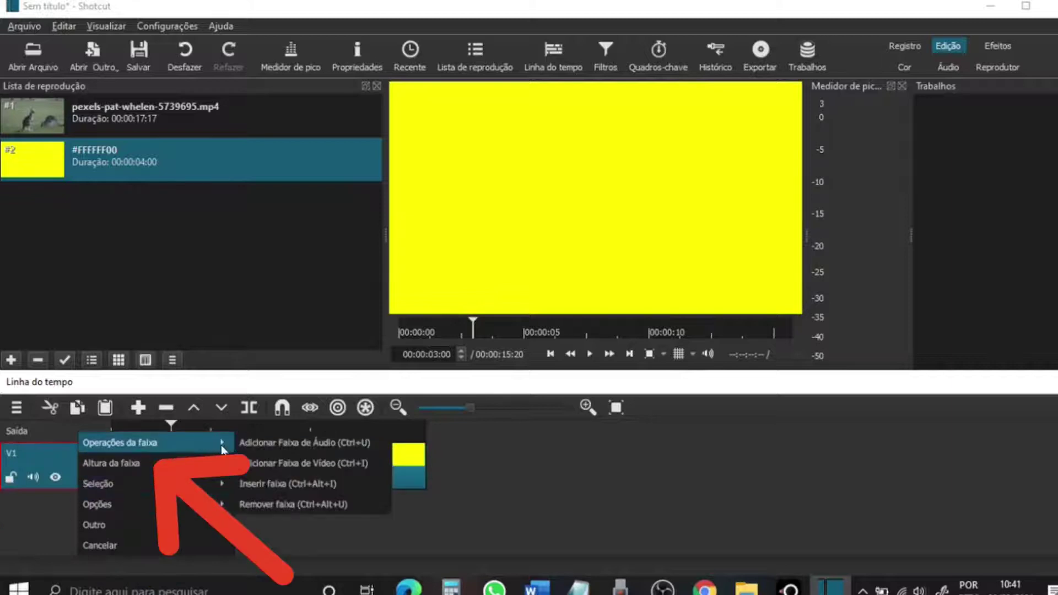
pyautogui.click(262, 463)
# Place pexels-pat-whelen-5739695.mp4 at the start of track V2 and extend the yellow clip on V1 to the video's end
pyautogui.click(86, 121)
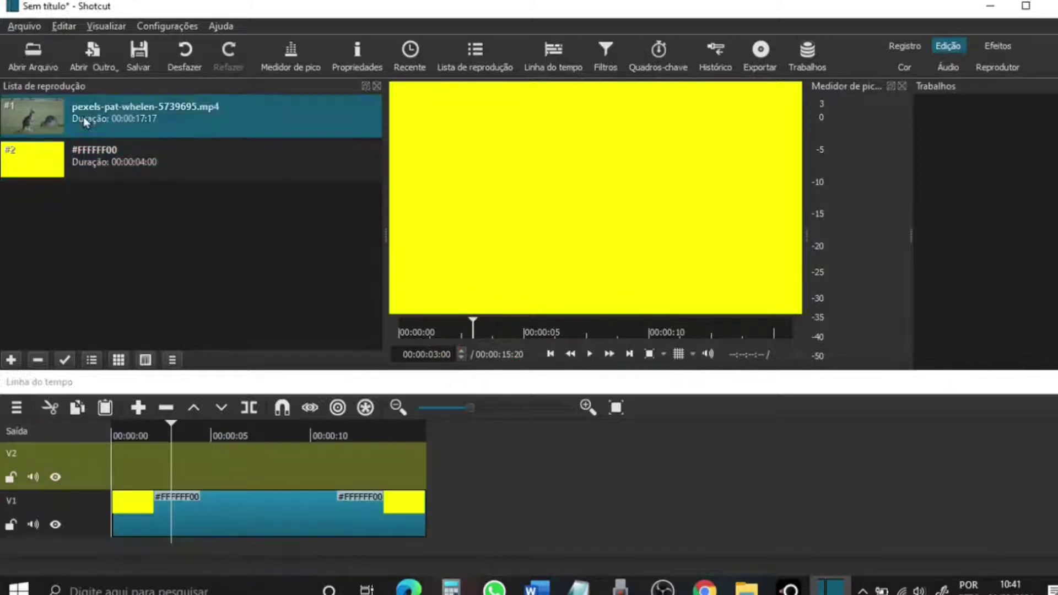
pyautogui.moveTo(85, 122); pyautogui.dragTo(113, 454)
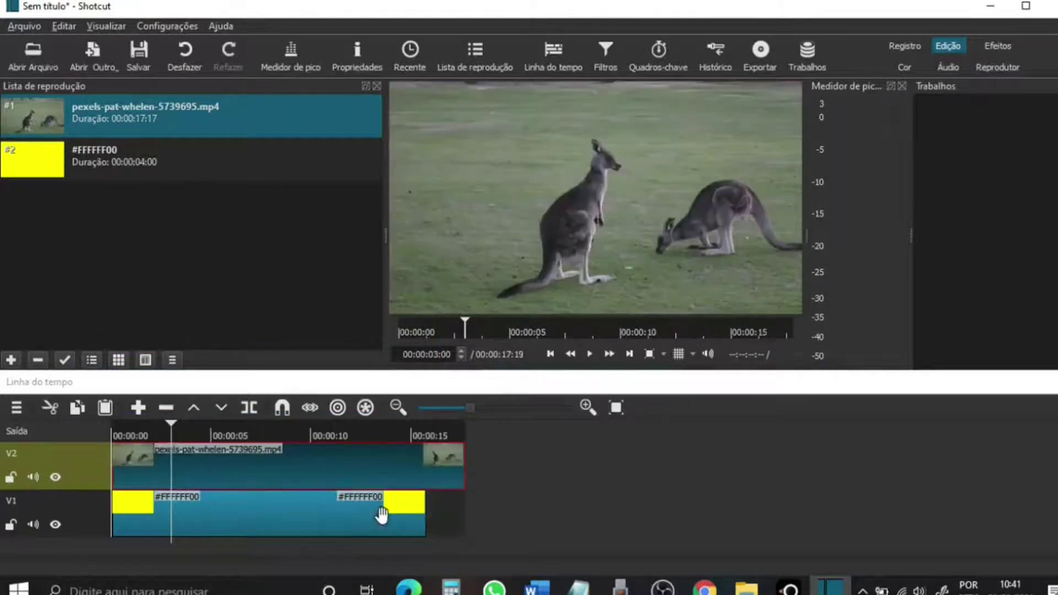
pyautogui.click(394, 517)
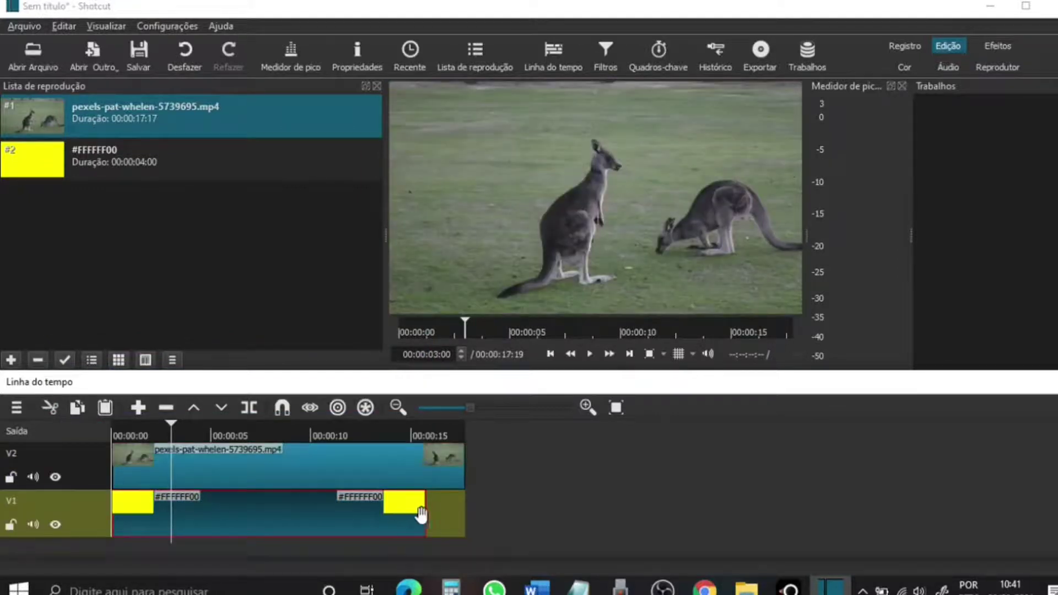
pyautogui.moveTo(425, 515); pyautogui.dragTo(472, 529)
# Apply the Tamanho, Posição & Girar filter to the kangaroo video on track V2
pyautogui.click(309, 466)
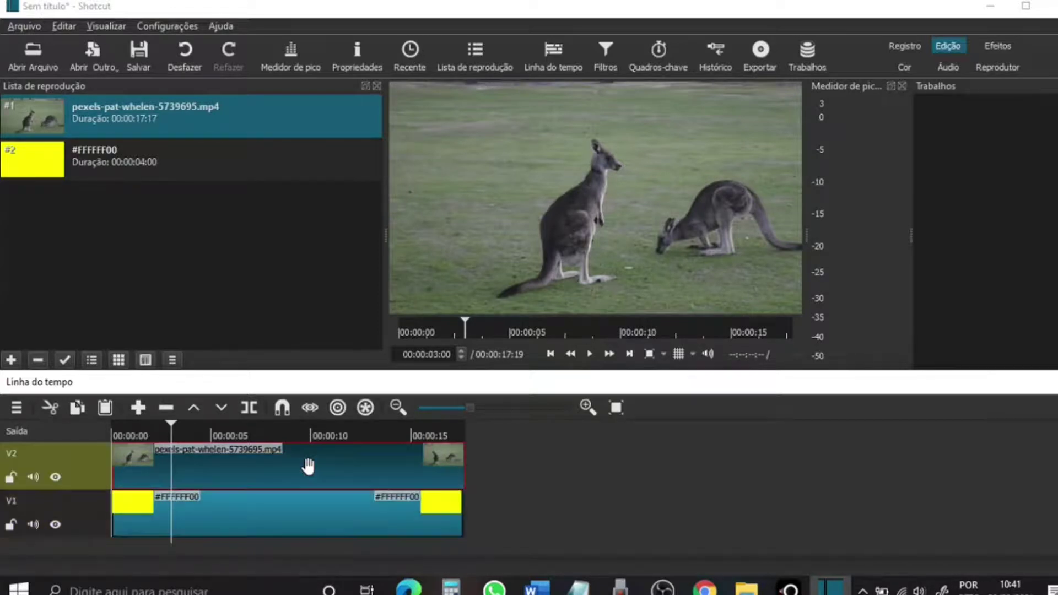
pyautogui.click(604, 52)
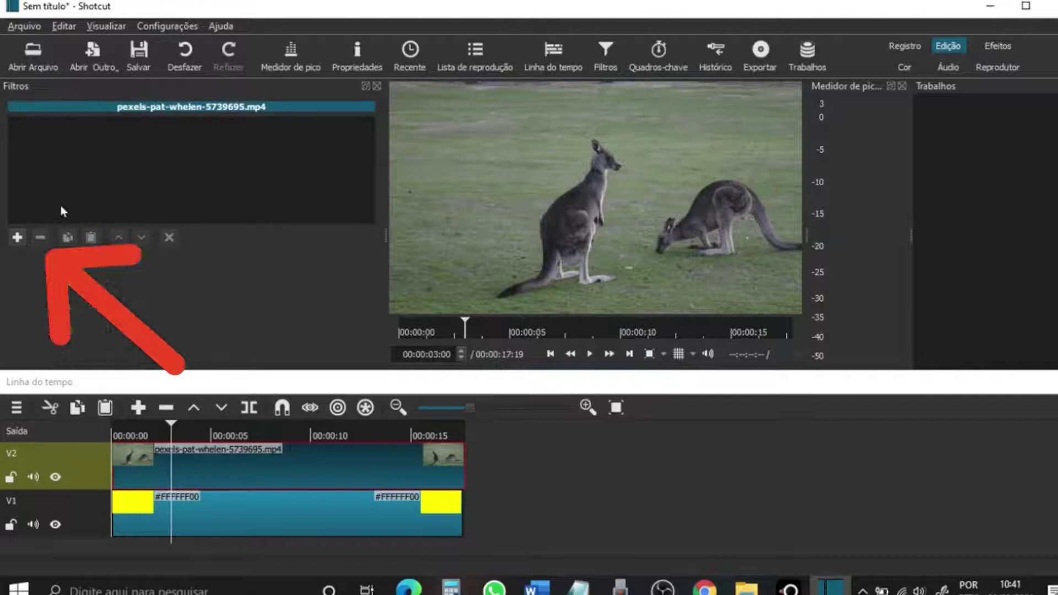
pyautogui.click(16, 237)
pyautogui.scroll(-3, 179, 270)
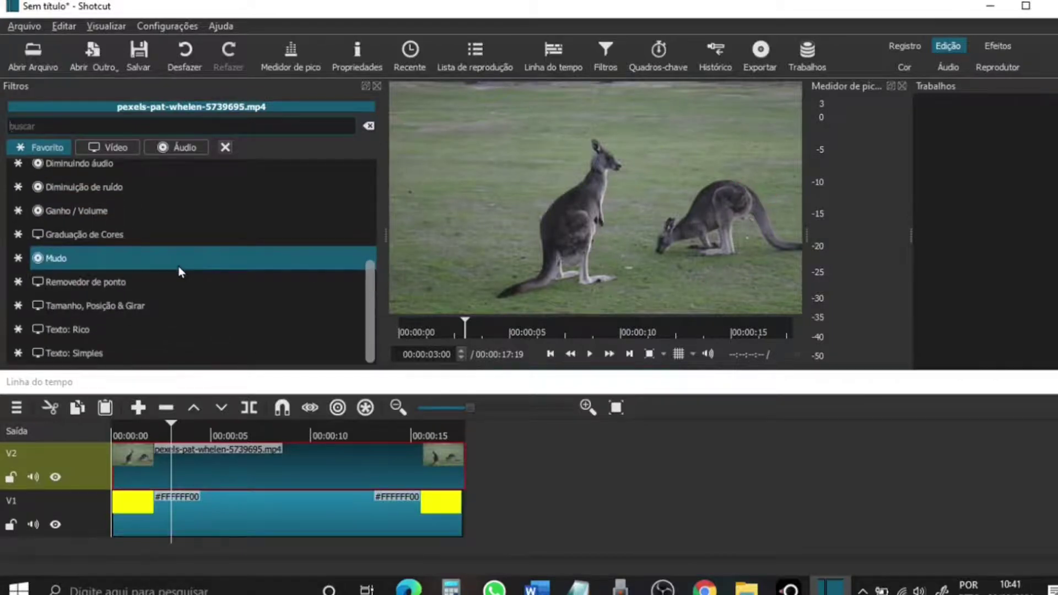
pyautogui.click(134, 306)
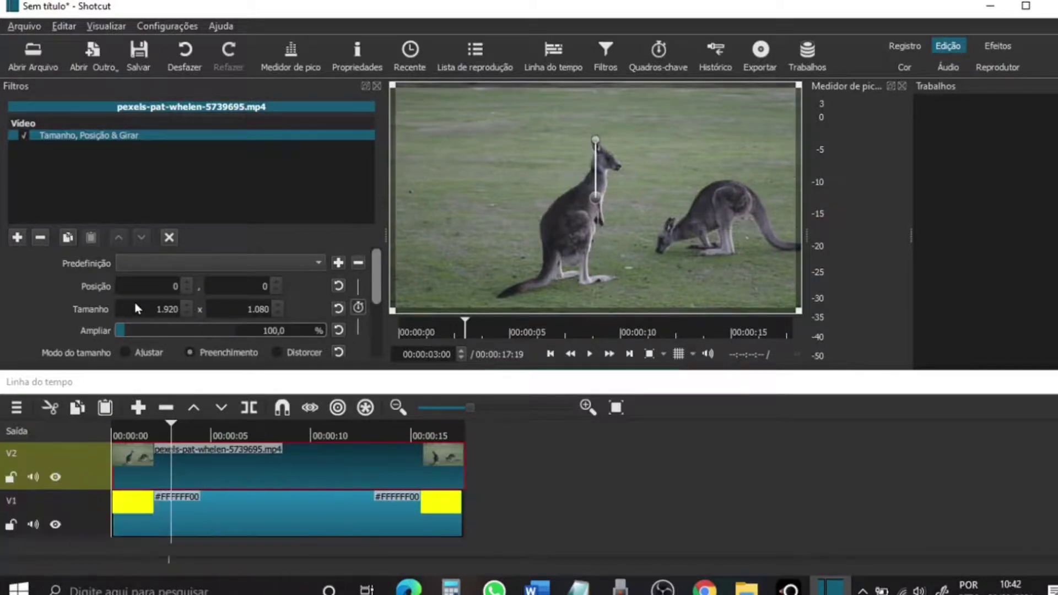
# Try shrinking the kangaroo video to about 89% and centring it over the yellow background, and reset its size and position
pyautogui.moveTo(799, 85); pyautogui.dragTo(752, 112)
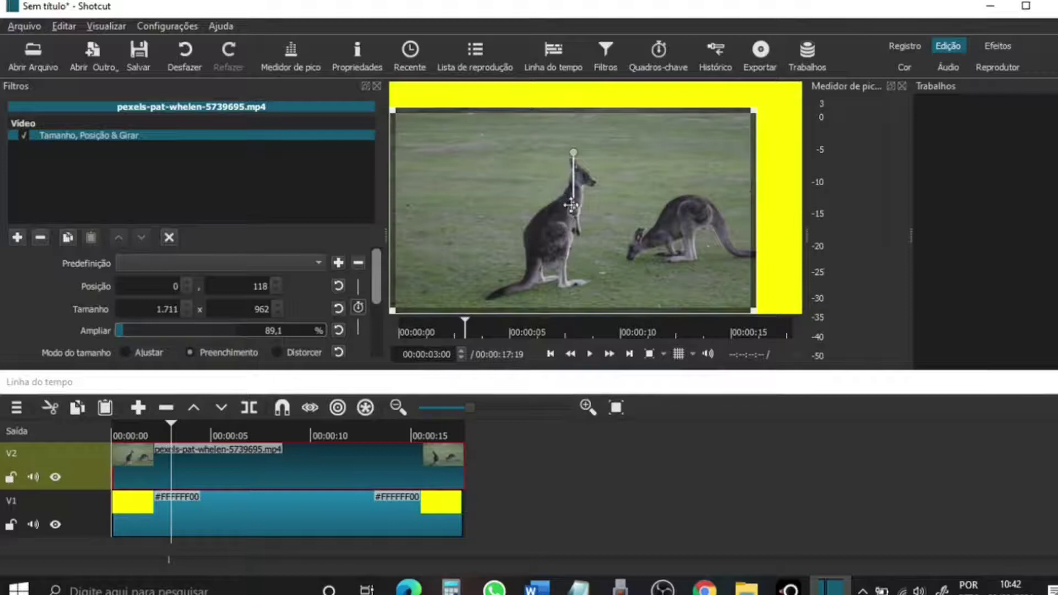
pyautogui.moveTo(580, 210); pyautogui.dragTo(603, 197)
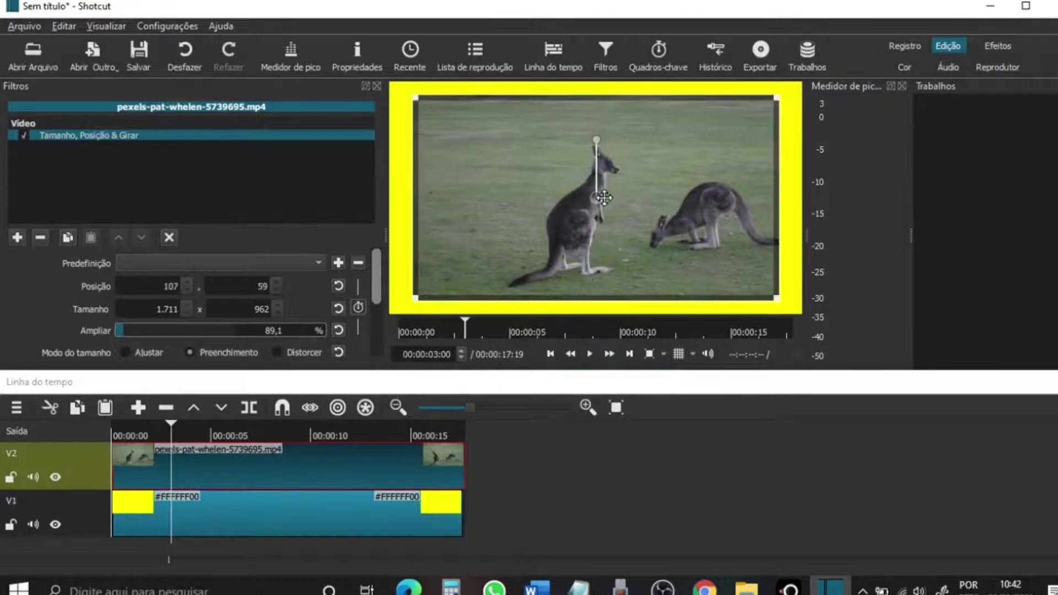
pyautogui.click(338, 308)
pyautogui.click(338, 286)
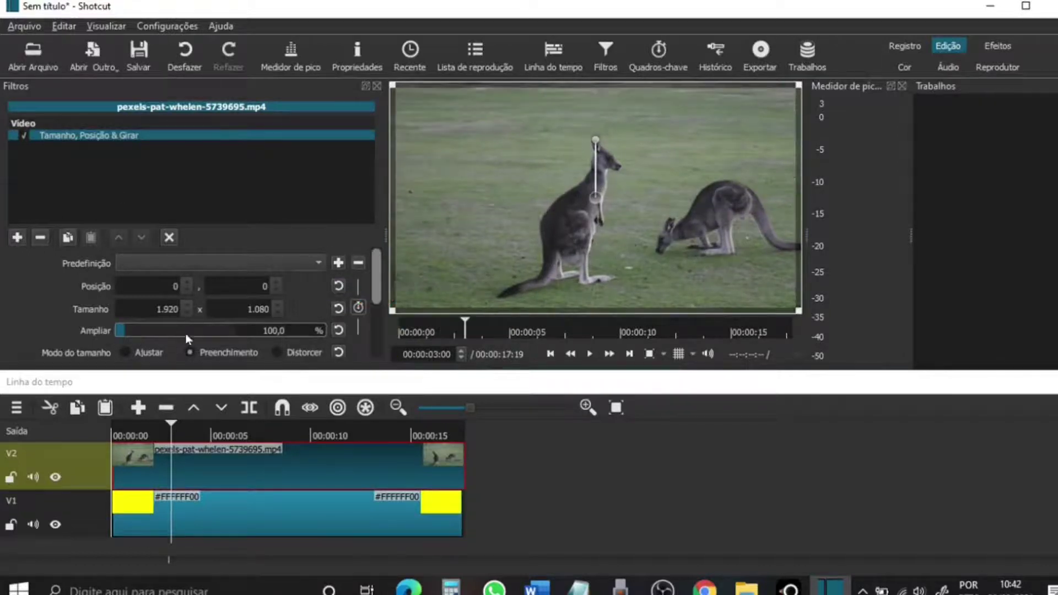
# Try scaling the kangaroo video to 98%, 88% and 66% with the filter's zoom value
pyautogui.moveTo(263, 331); pyautogui.dragTo(293, 331)
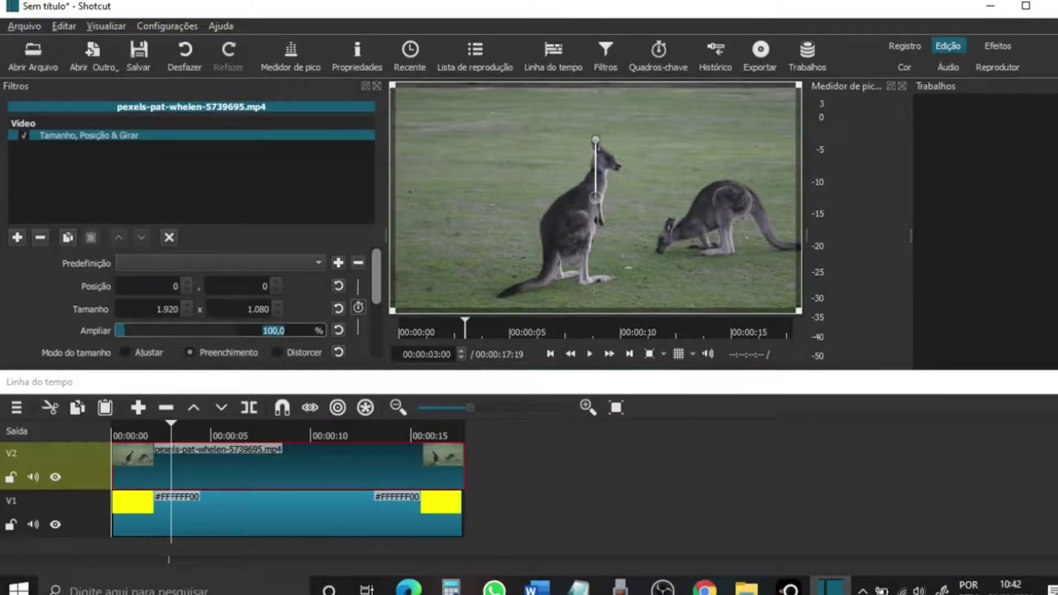
pyautogui.write('98')
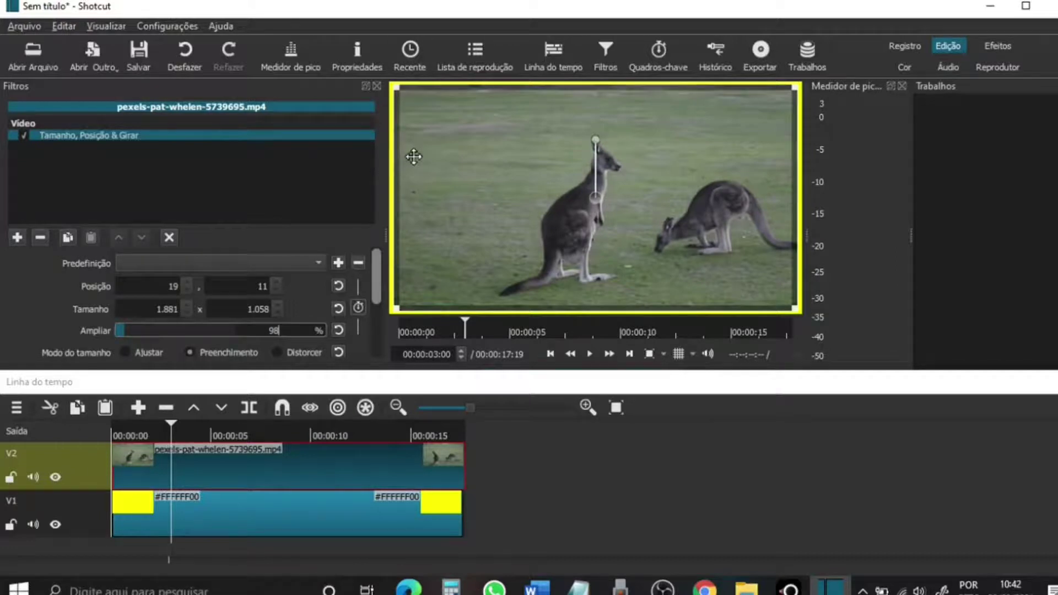
pyautogui.press('BackSpace')
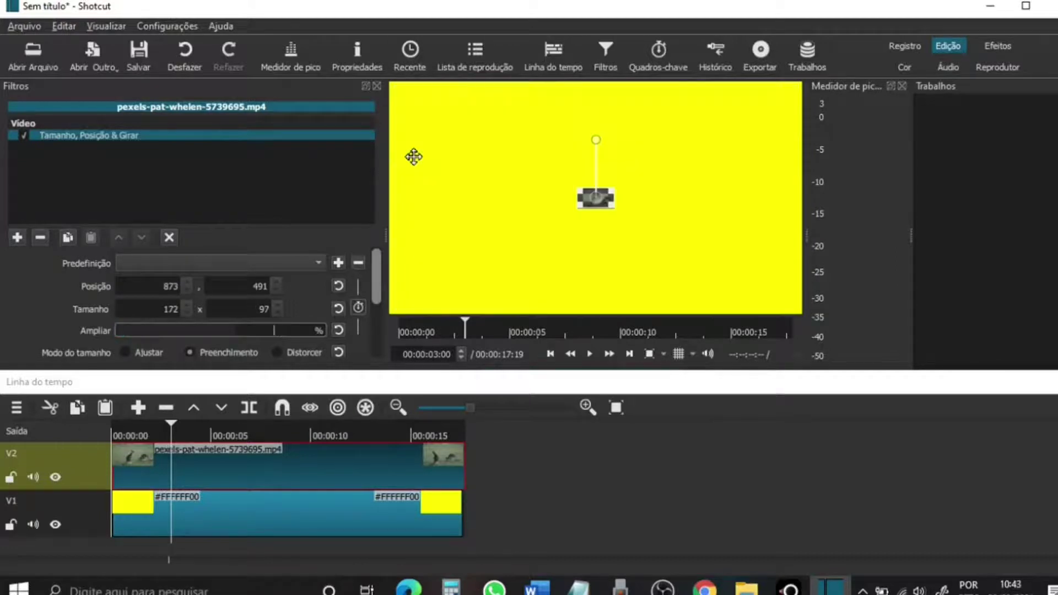
pyautogui.write('88')
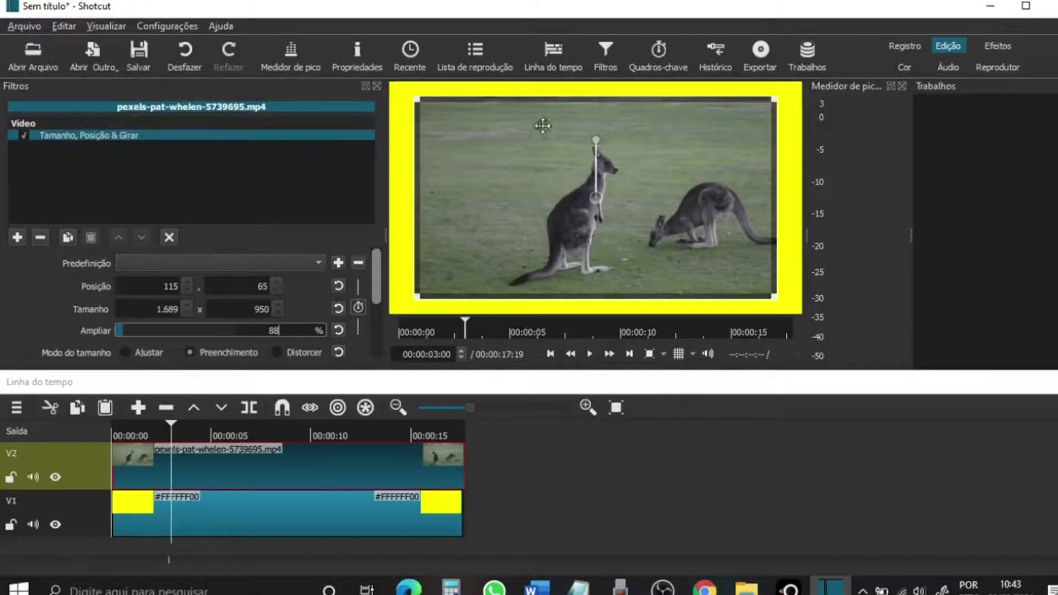
pyautogui.doubleClick(298, 330)
pyautogui.write('66')
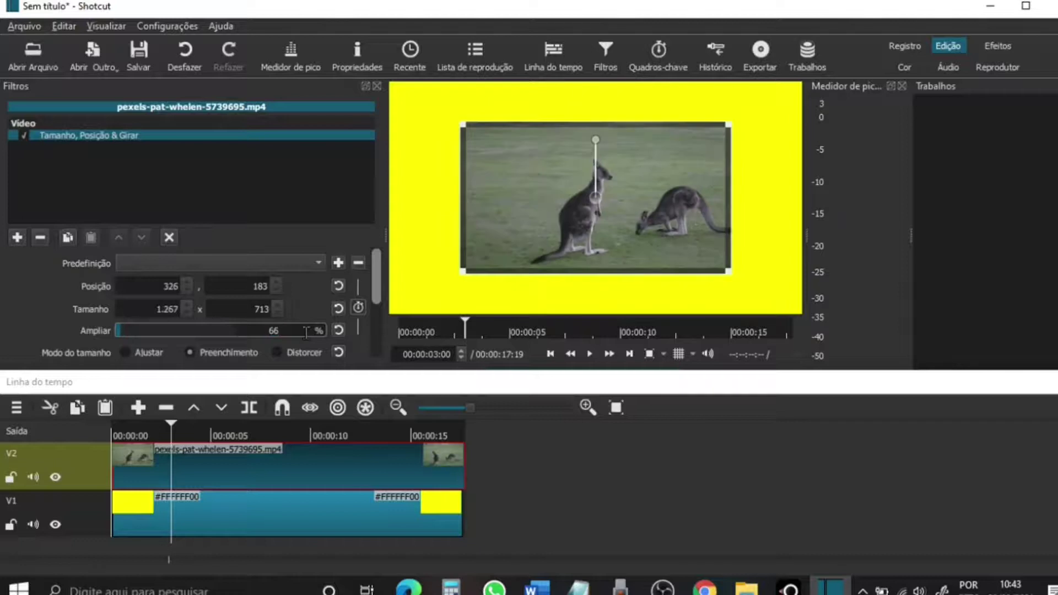
pyautogui.press('Return')
# Set the kangaroo video's zoom to 96% for a thin yellow border
pyautogui.write('98')
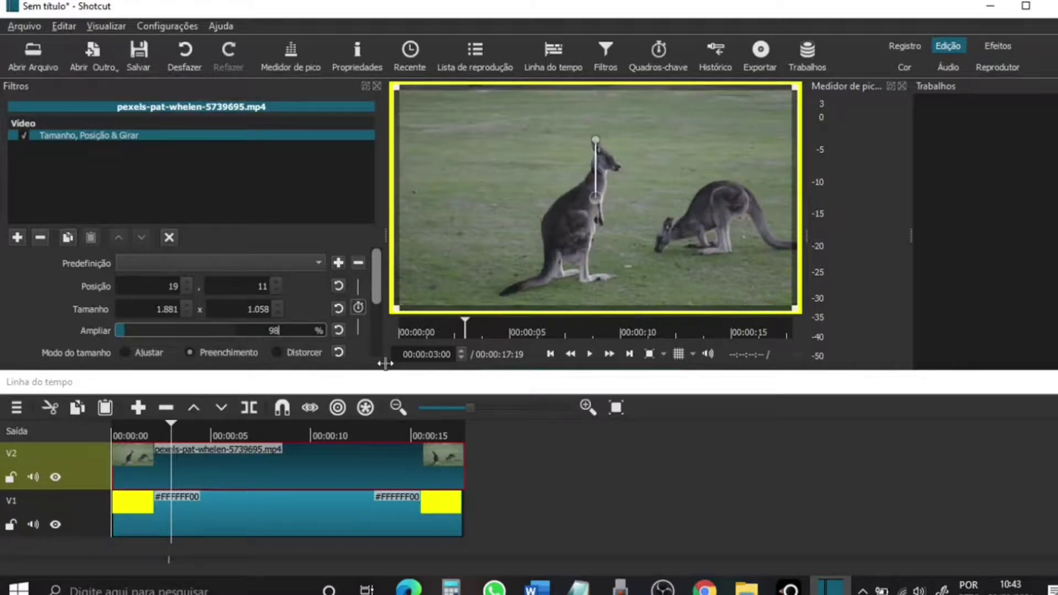
pyautogui.press('BackSpace')
pyautogui.write('6')
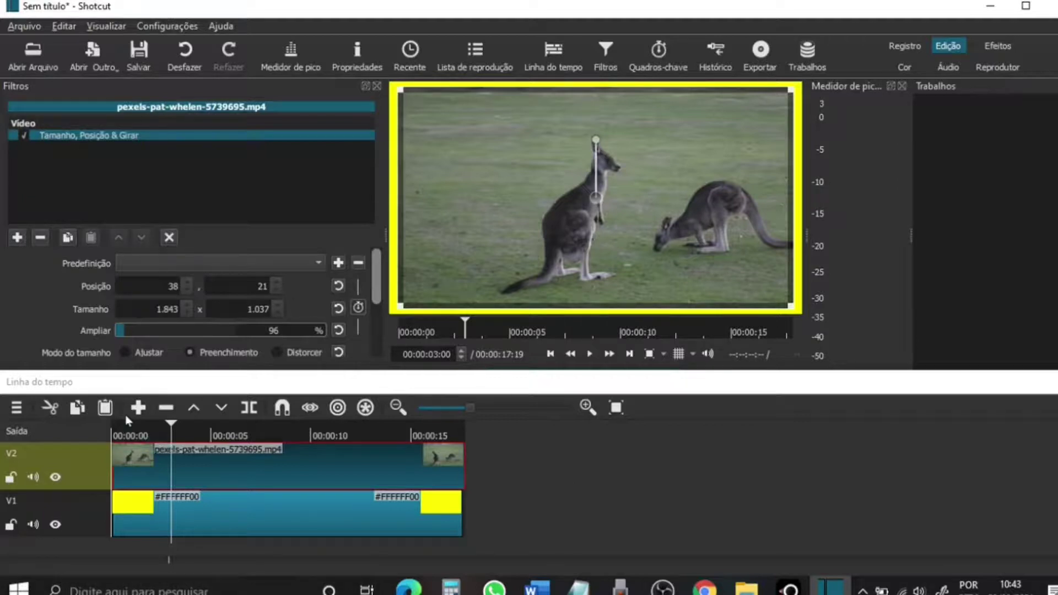
# Play the bordered kangaroo video from the beginning of the timeline to check the border
pyautogui.moveTo(409, 330); pyautogui.dragTo(400, 329)
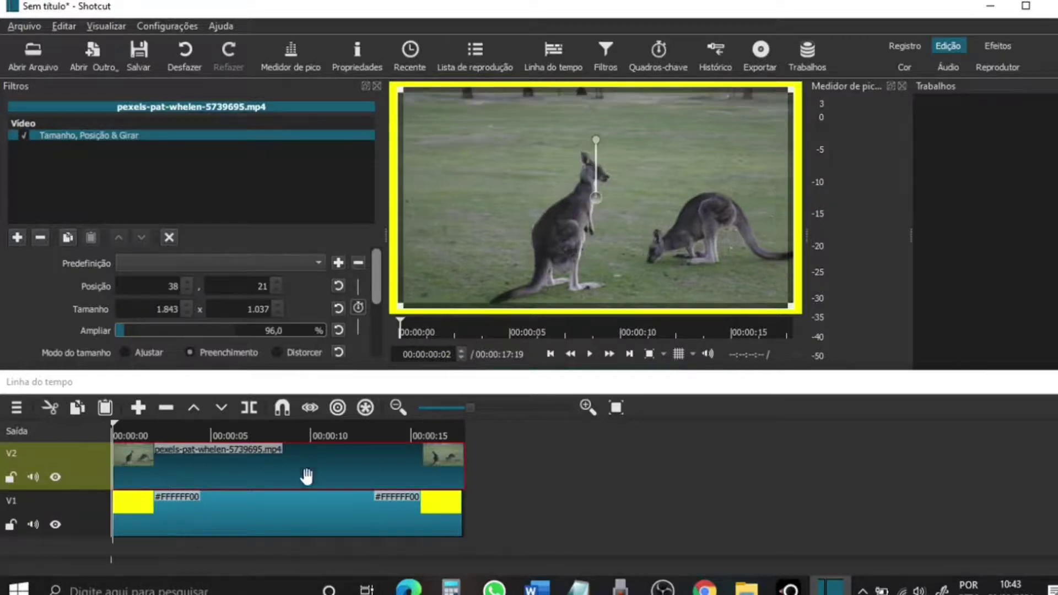
pyautogui.click(293, 524)
pyautogui.click(609, 353)
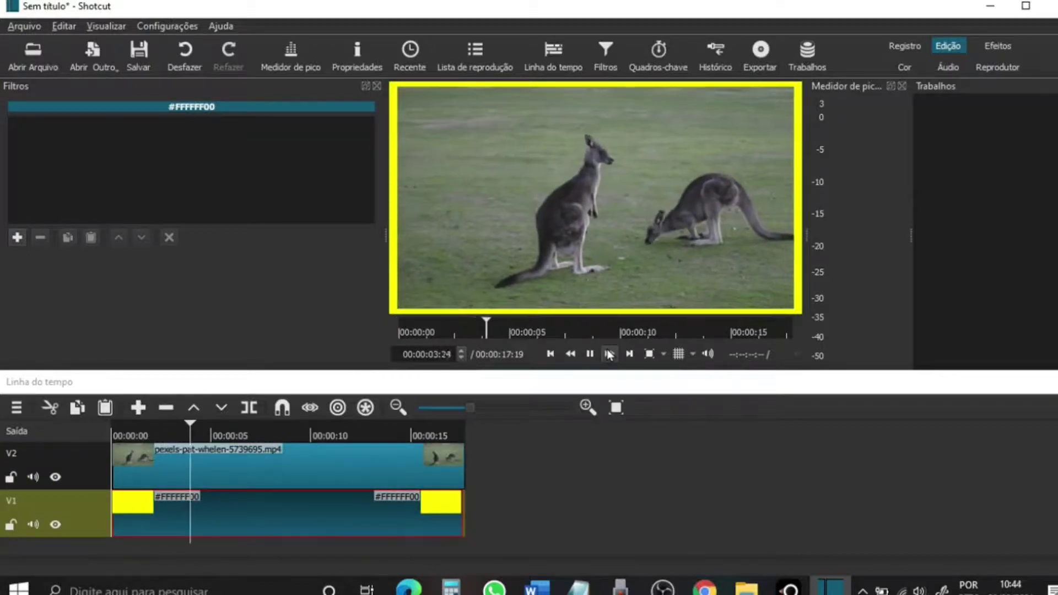
pyautogui.hotkey('ctrl', 'z')
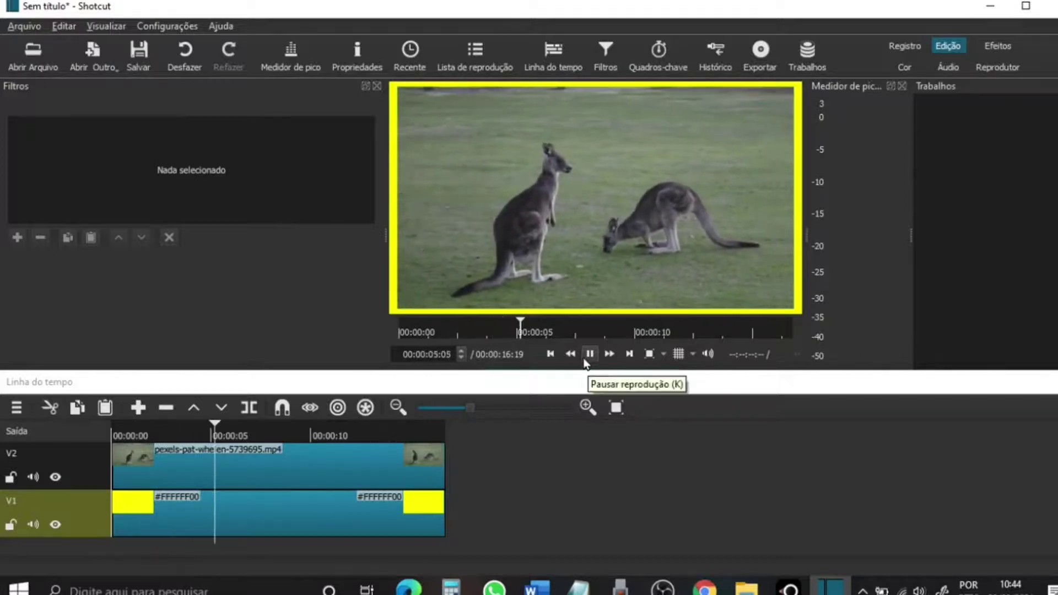
# Place Pexels Videos 2437257.mp4 from the playlist on track V1 at about 22 seconds, leaving a gap after the yellow clip
pyautogui.click(473, 51)
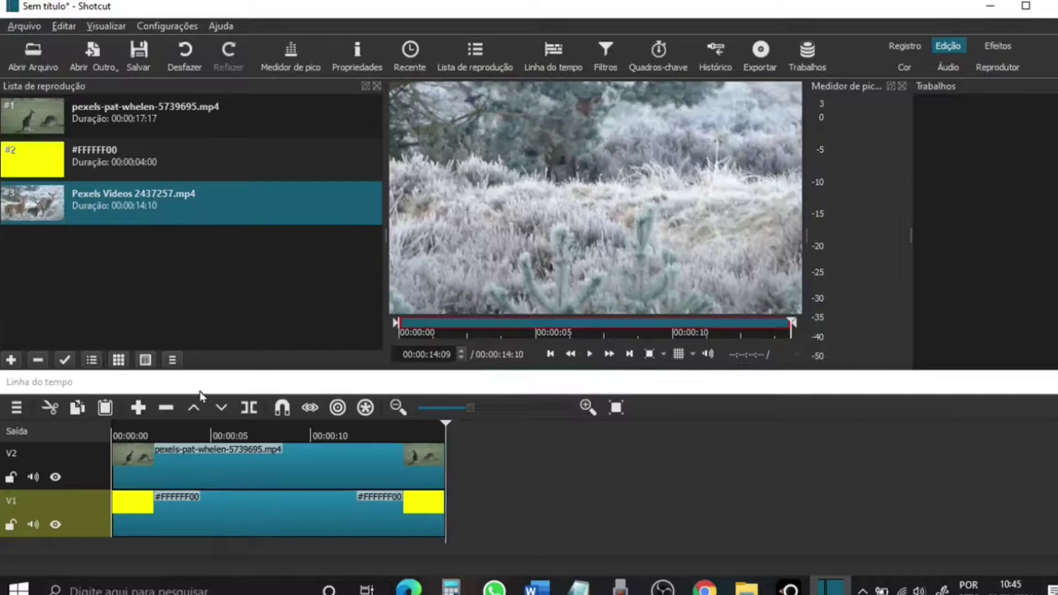
pyautogui.moveTo(121, 193); pyautogui.dragTo(554, 508)
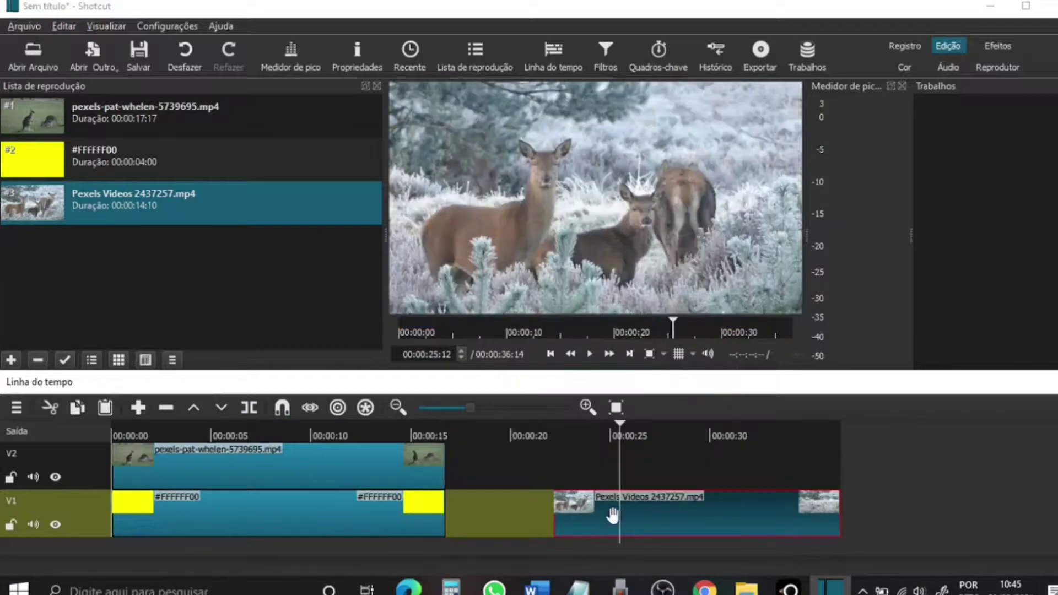
# Apply the Tamanho, Posição & Girar filter to the deer video on track V1
pyautogui.click(605, 52)
pyautogui.click(17, 237)
pyautogui.scroll(-2, 134, 283)
pyautogui.scroll(-2, 134, 283)
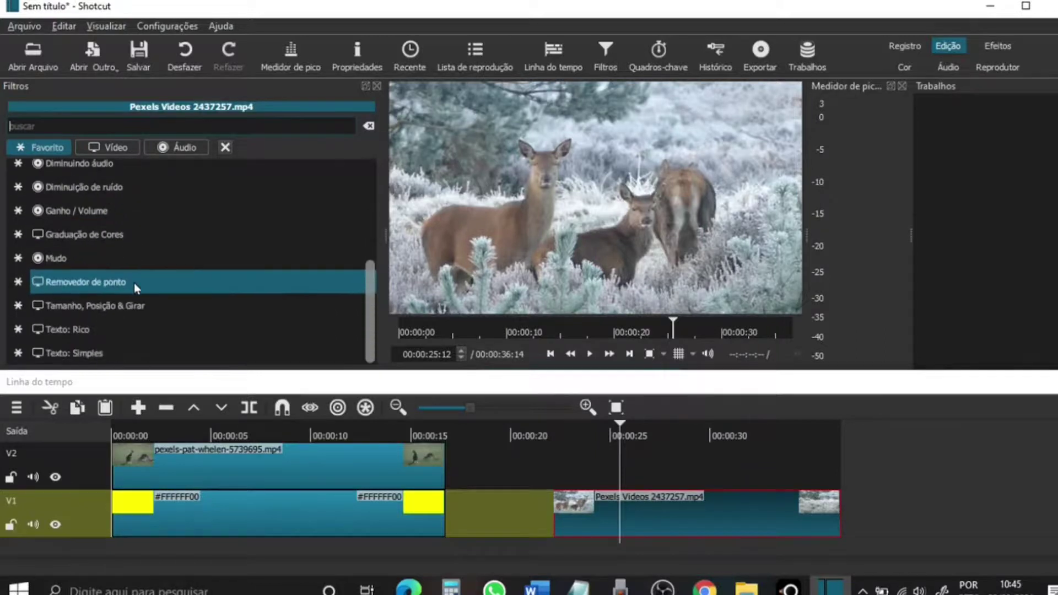
pyautogui.click(116, 304)
# Set the background colour of the deer video's Tamanho, Posição & Girar filter to dark blue (#00007f)
pyautogui.moveTo(376, 279); pyautogui.dragTo(367, 332)
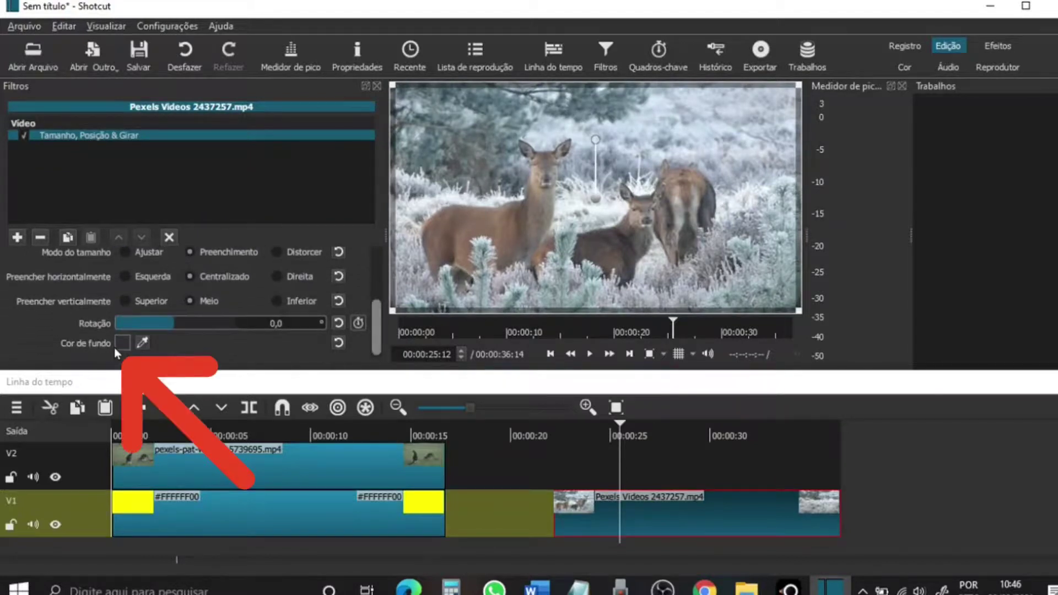
pyautogui.click(122, 343)
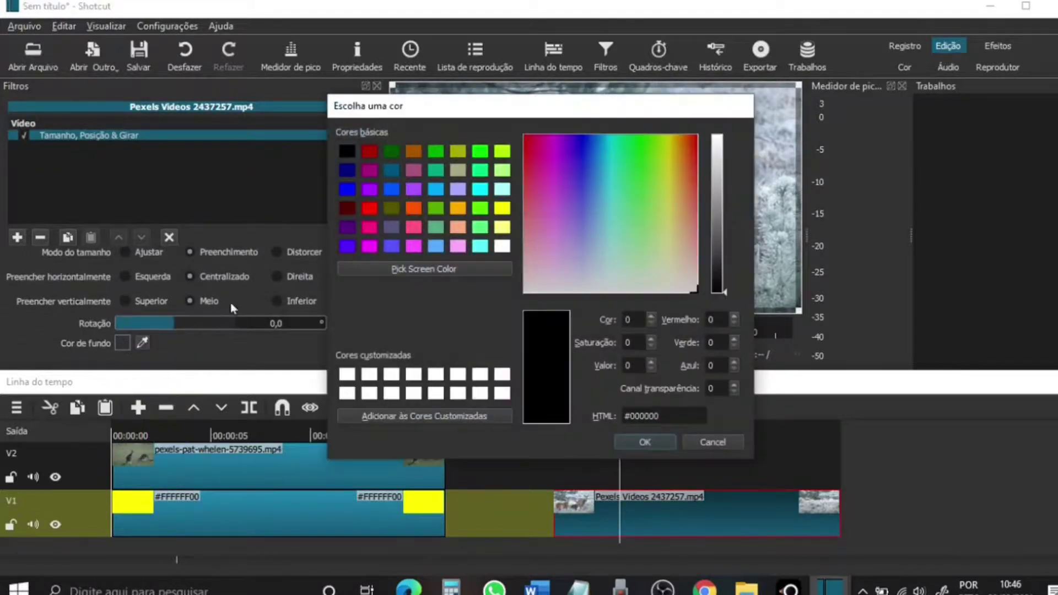
pyautogui.click(347, 189)
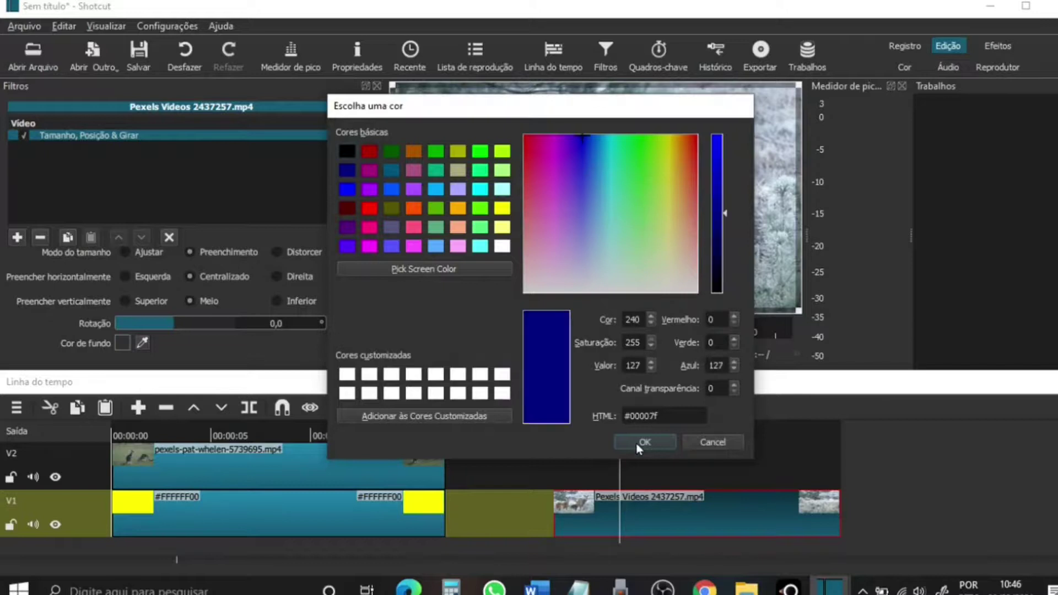
pyautogui.click(635, 443)
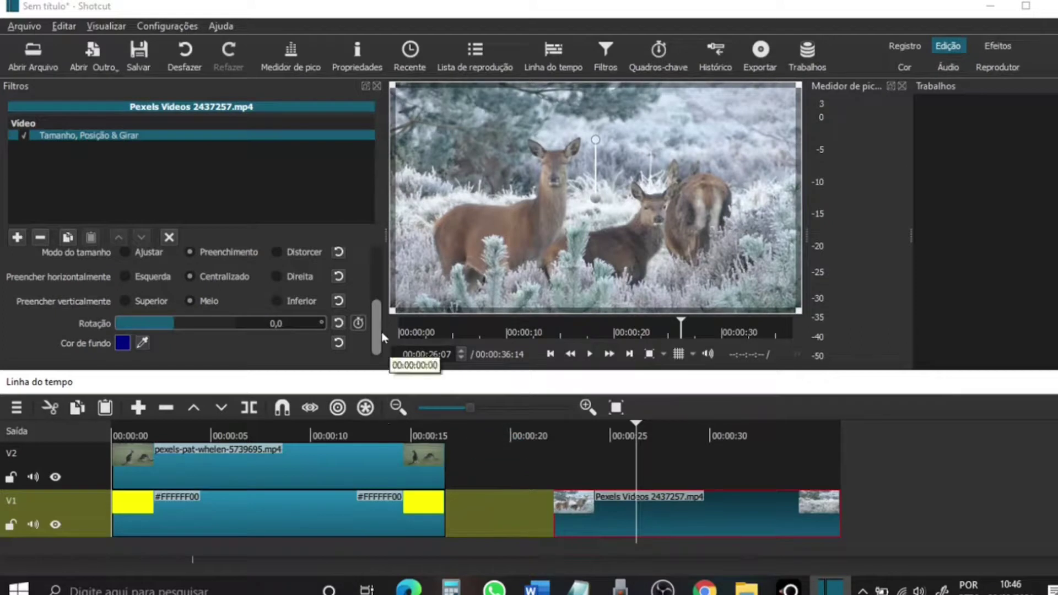
# Try zoom values of 97, 66, 88 and 96% on the deer video to compare blue border widths
pyautogui.scroll(3, 372, 332)
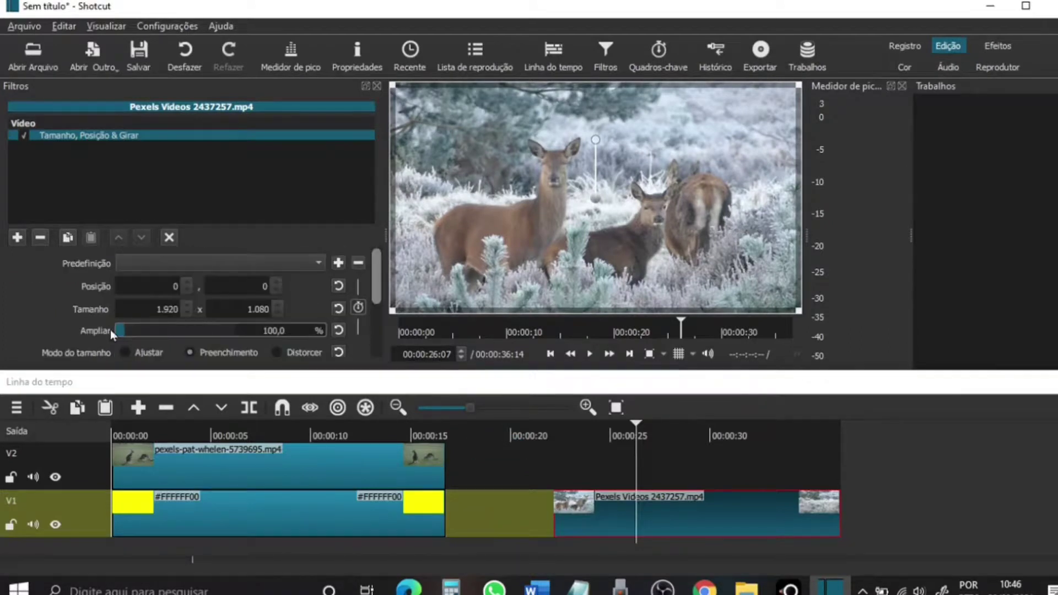
pyautogui.moveTo(262, 324); pyautogui.dragTo(289, 329)
pyautogui.write('97')
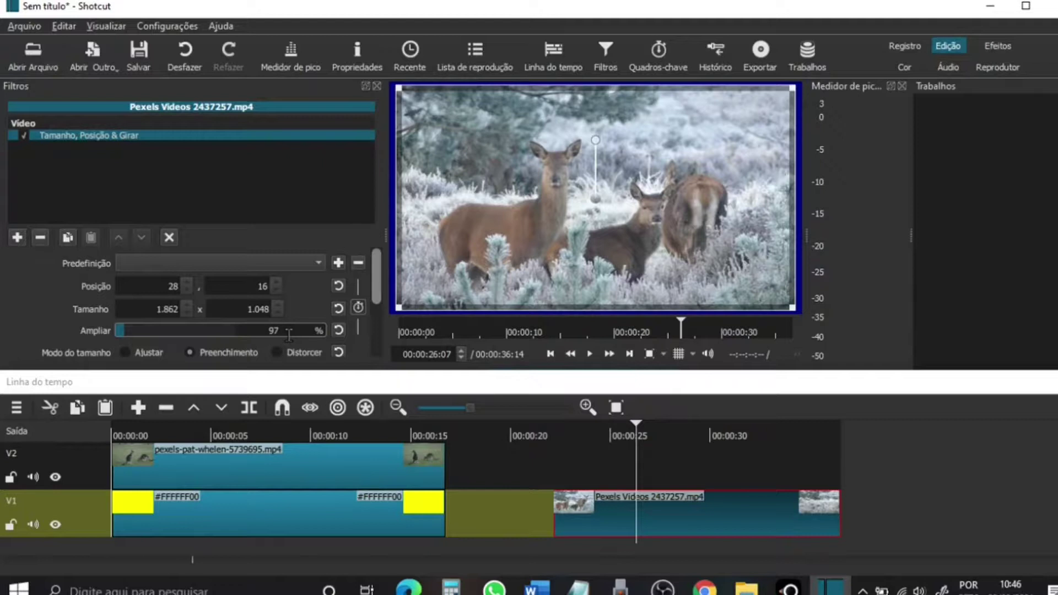
pyautogui.doubleClick(278, 330)
pyautogui.write('66')
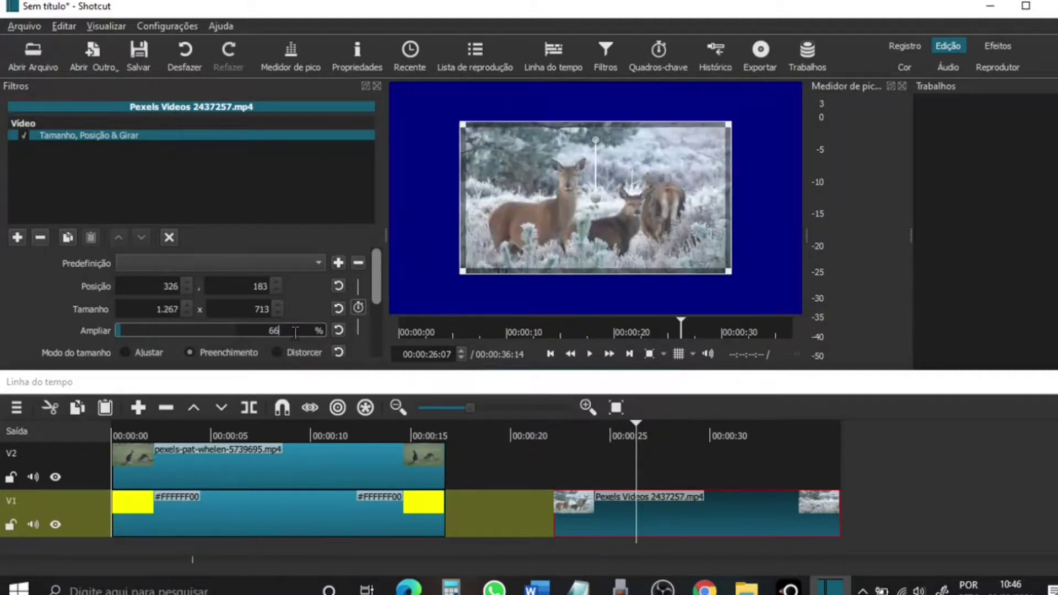
pyautogui.doubleClick(295, 332)
pyautogui.write('88')
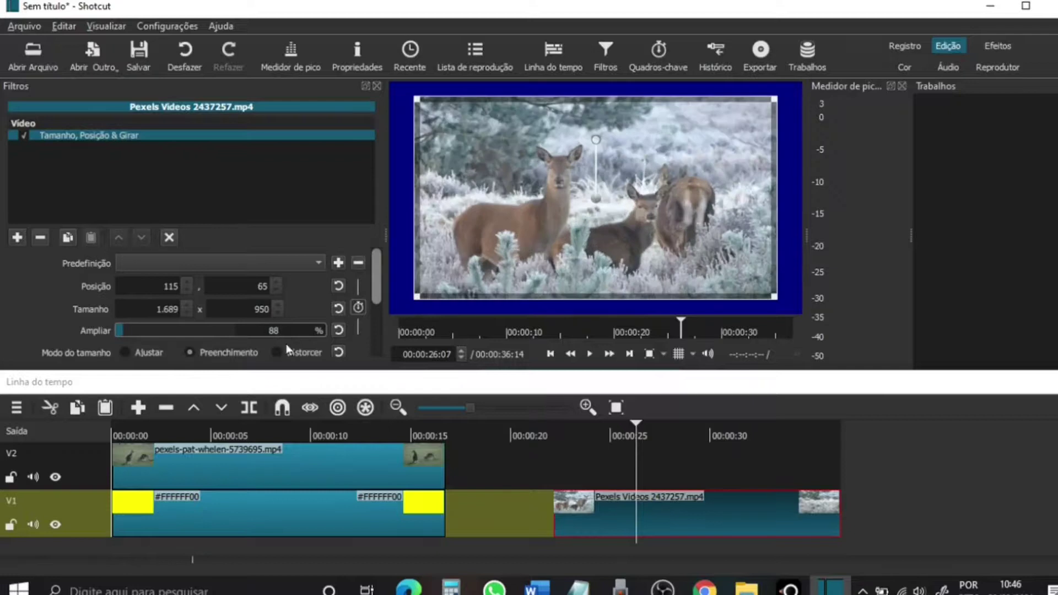
pyautogui.doubleClick(276, 330)
pyautogui.write('96')
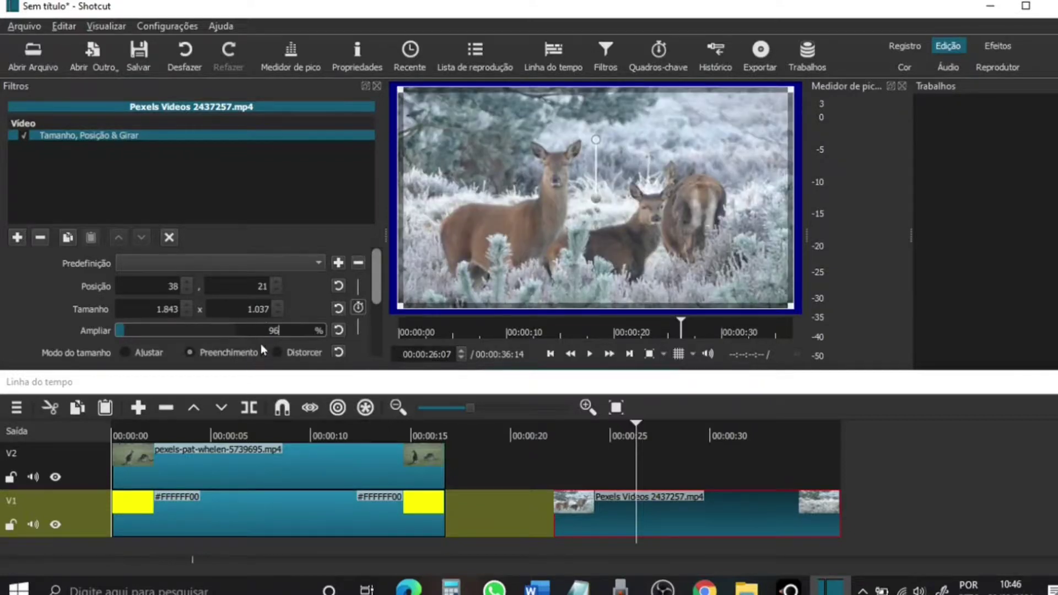
# Set the deer video's zoom to 88% for a wide blue border and play the timeline from just before the clip
pyautogui.moveTo(266, 329); pyautogui.dragTo(285, 331)
pyautogui.write('88')
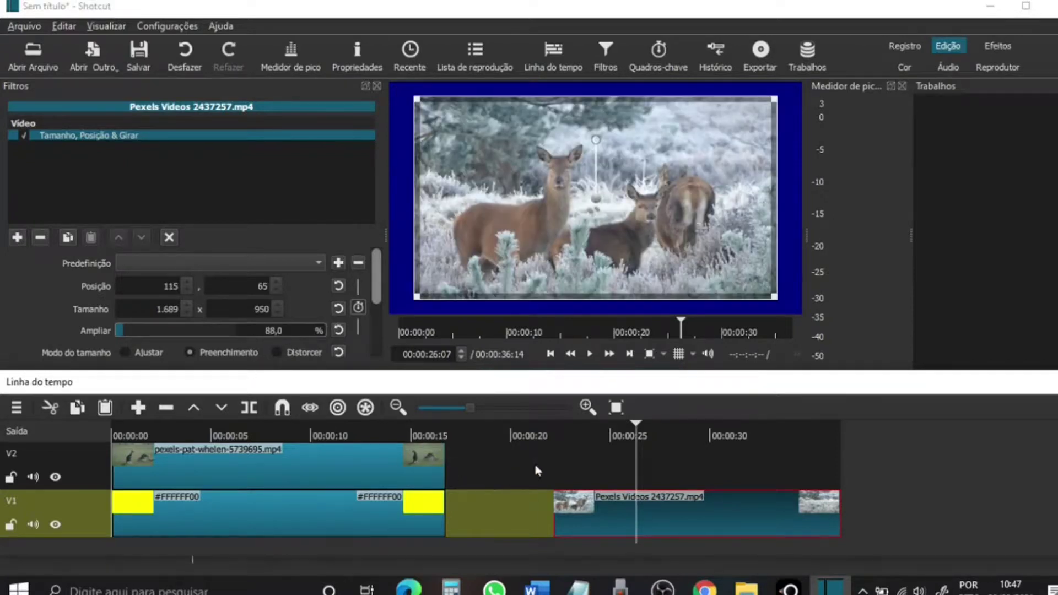
pyautogui.click(531, 436)
pyautogui.click(588, 355)
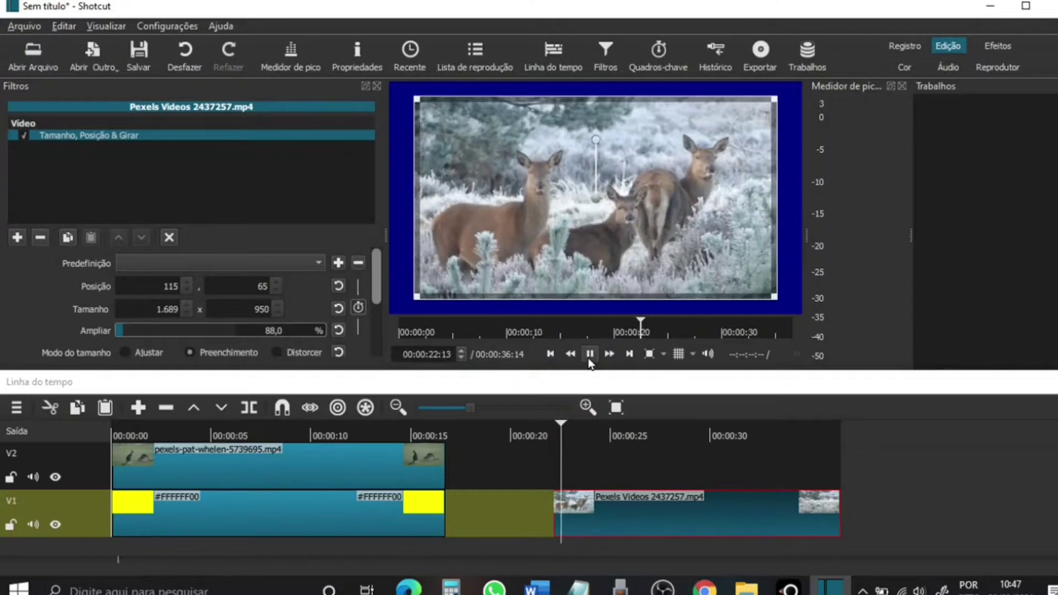